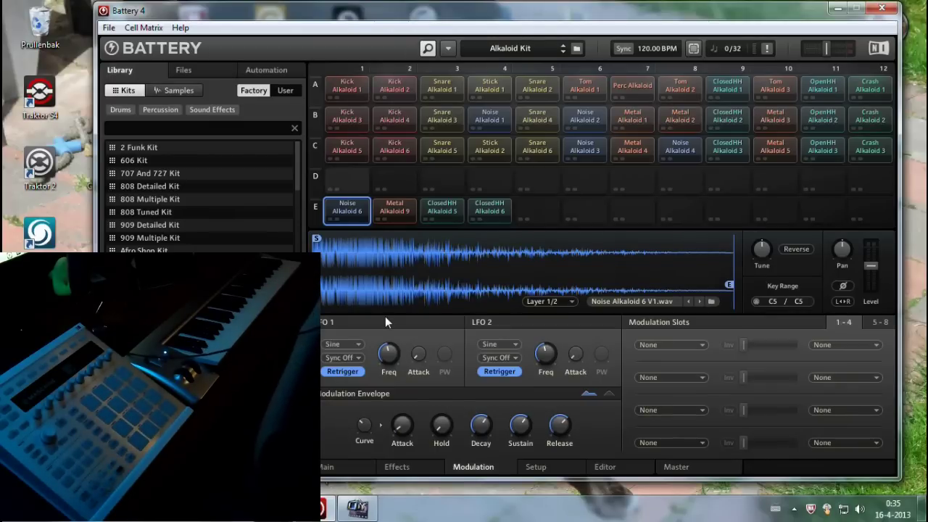
Step: Show Modulation Slots 1-4 and set the first slot's source to Pitchbend
mouse_move(378, 372)
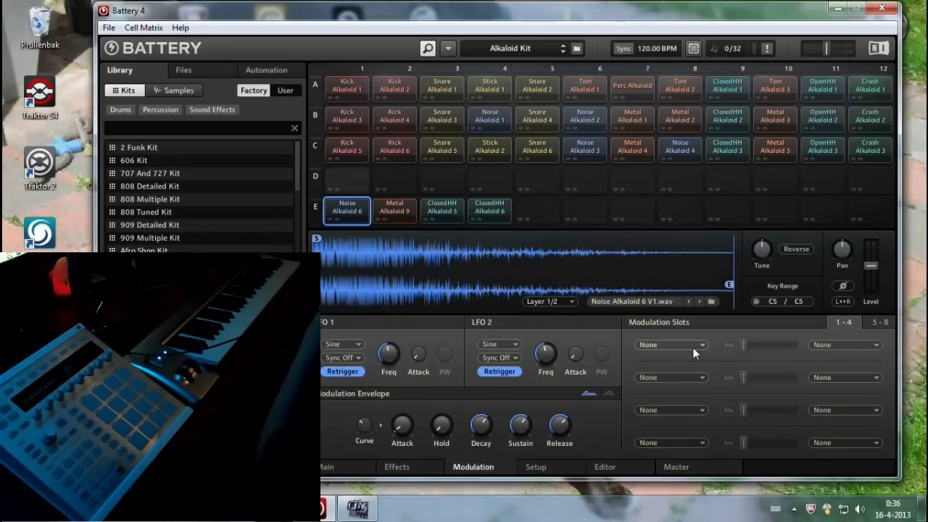
click(834, 324)
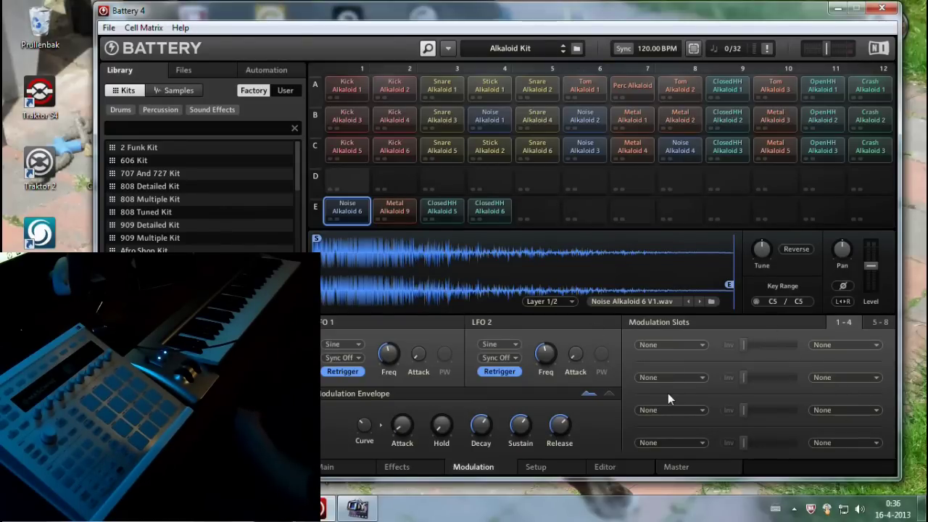
click(701, 345)
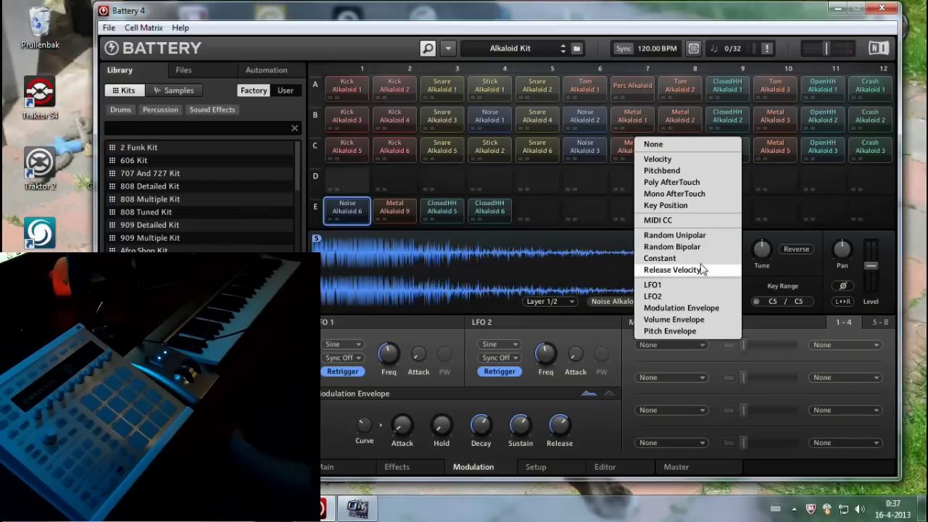
click(671, 171)
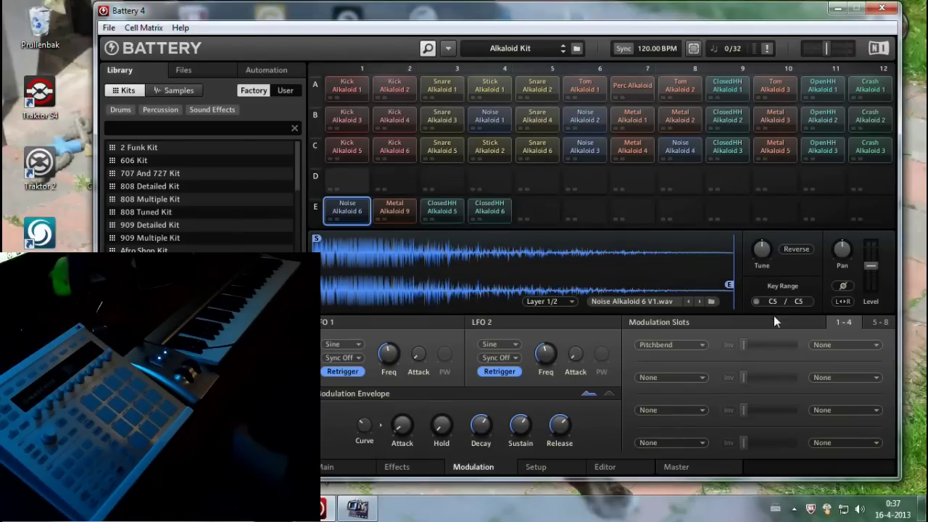
click(877, 345)
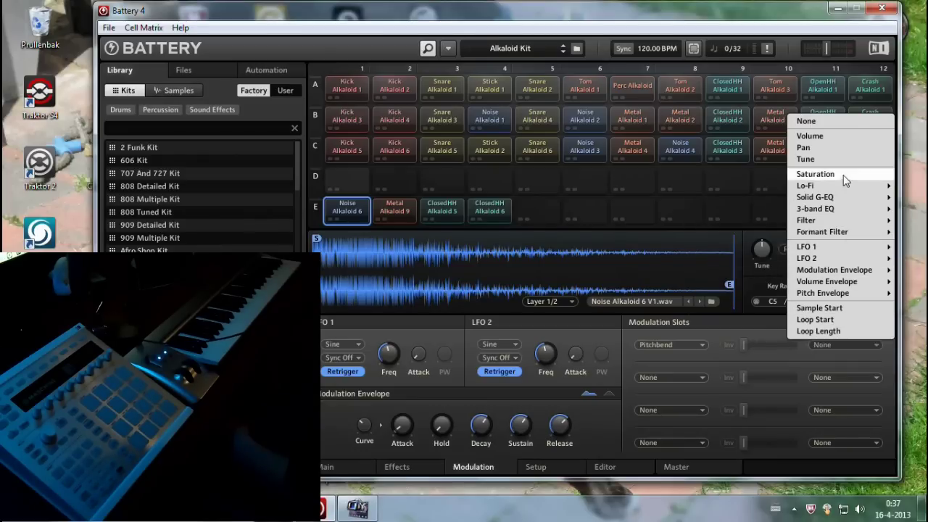
mouse_move(834, 211)
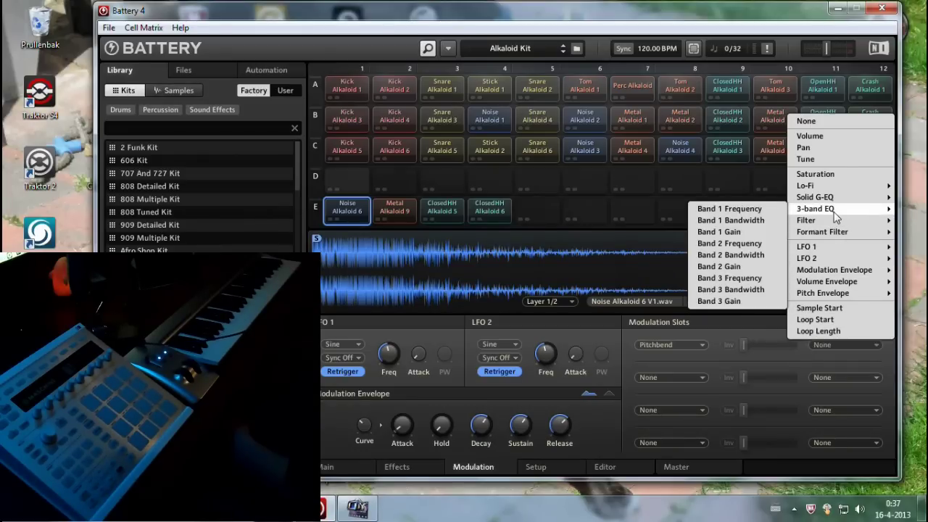
click(403, 468)
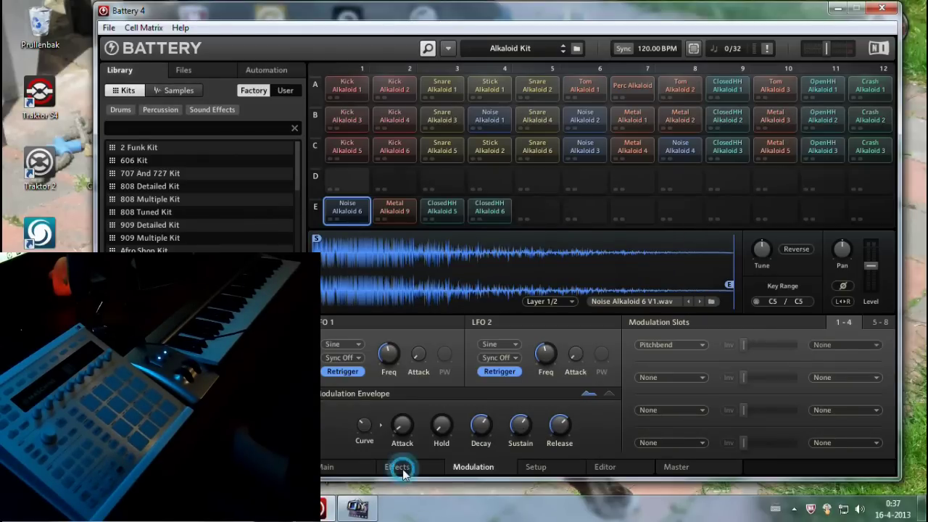
click(403, 468)
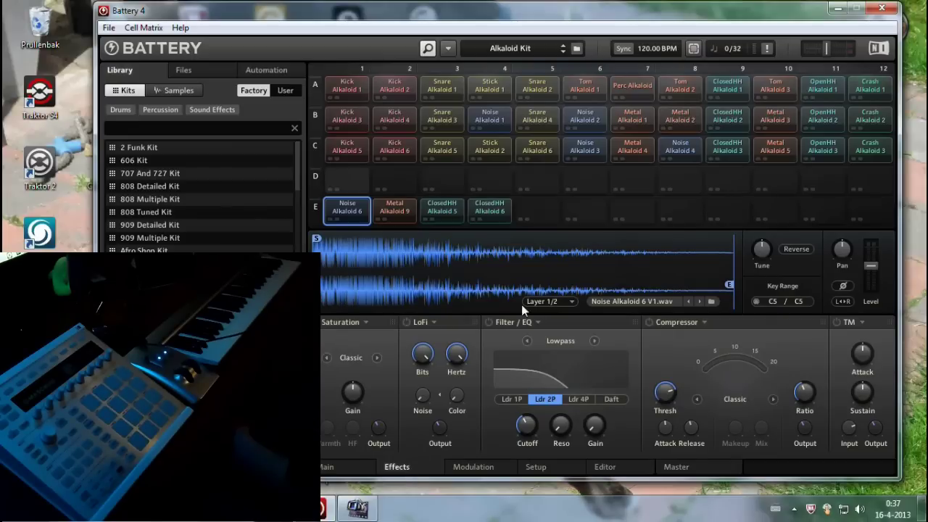
click(485, 468)
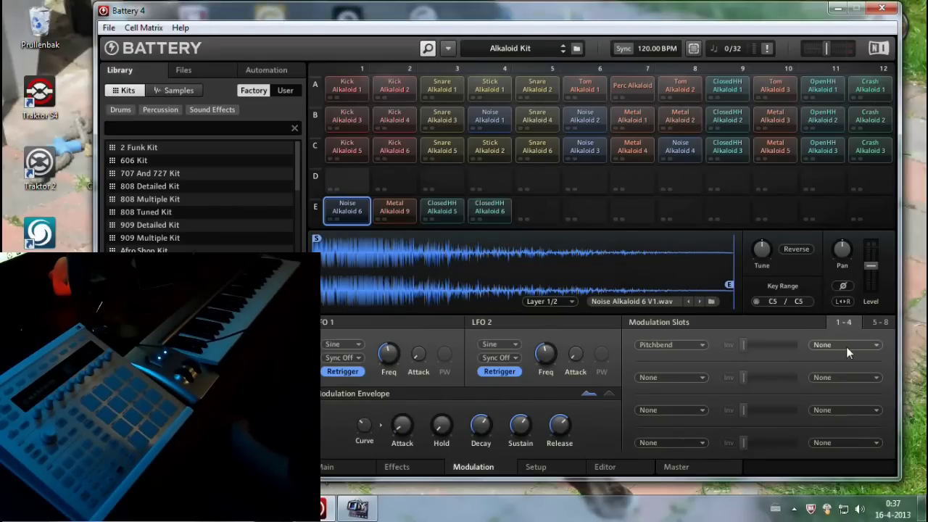
Step: Set slot 1's destination to Pan, toggling Inv on and back off so it stays uninverted
click(876, 345)
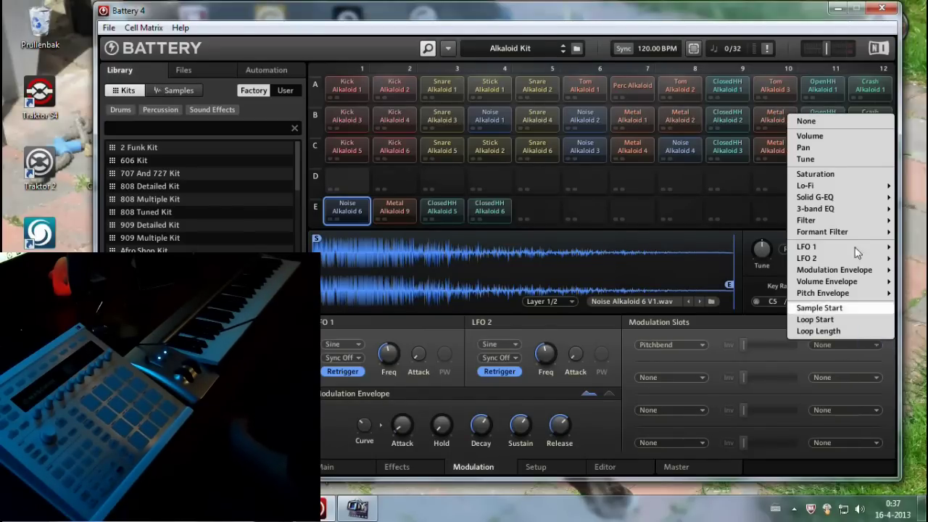
click(836, 149)
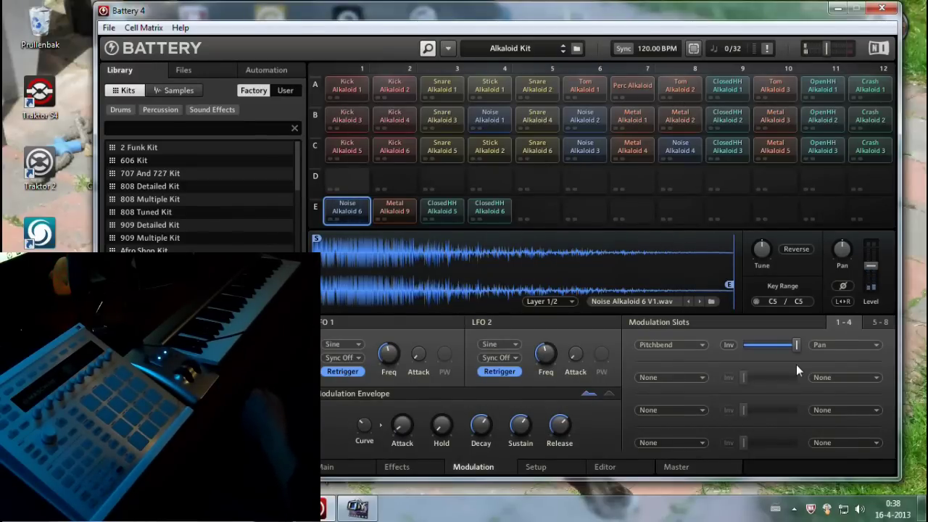
click(724, 346)
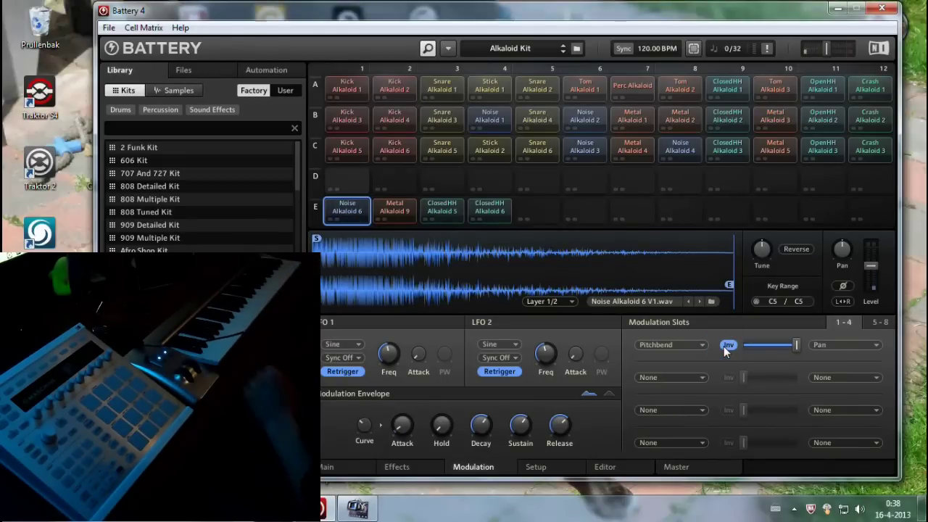
click(724, 345)
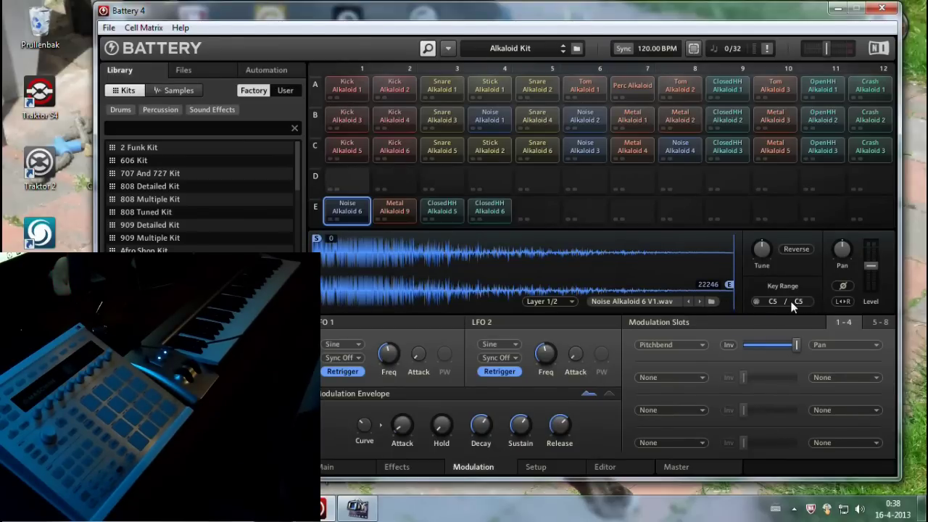
Step: Select the Noise Alkaloid 6 cell and learn its key range as C4 to C5
click(342, 206)
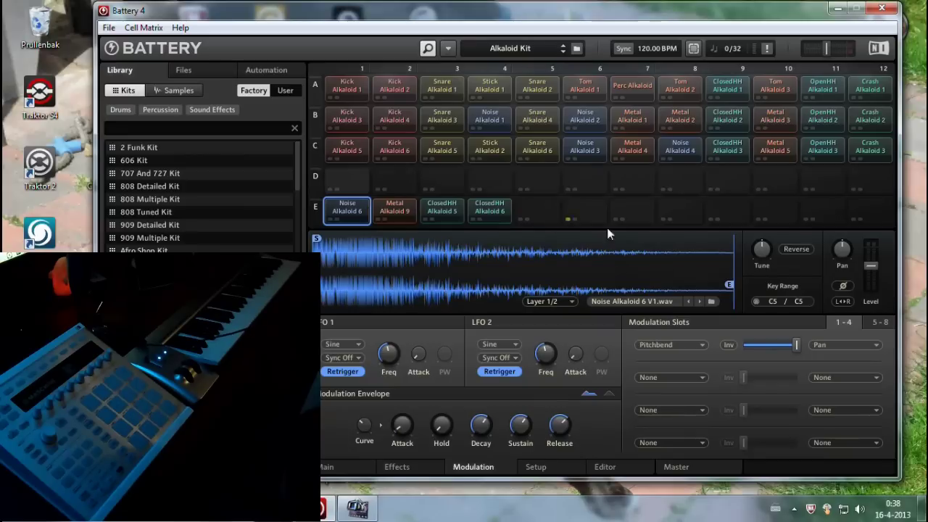
click(756, 302)
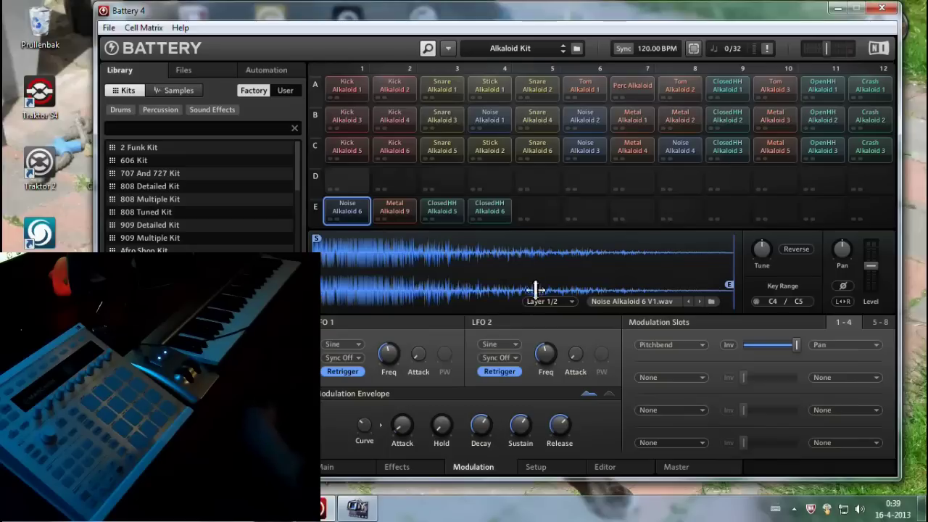
Step: Give the second modulation slot Key Position as source and Tune as destination
click(703, 378)
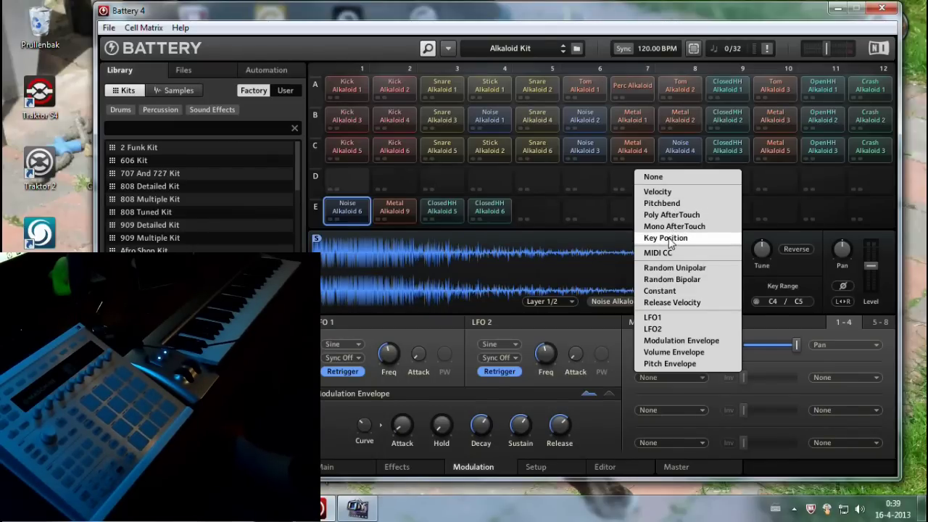
click(670, 239)
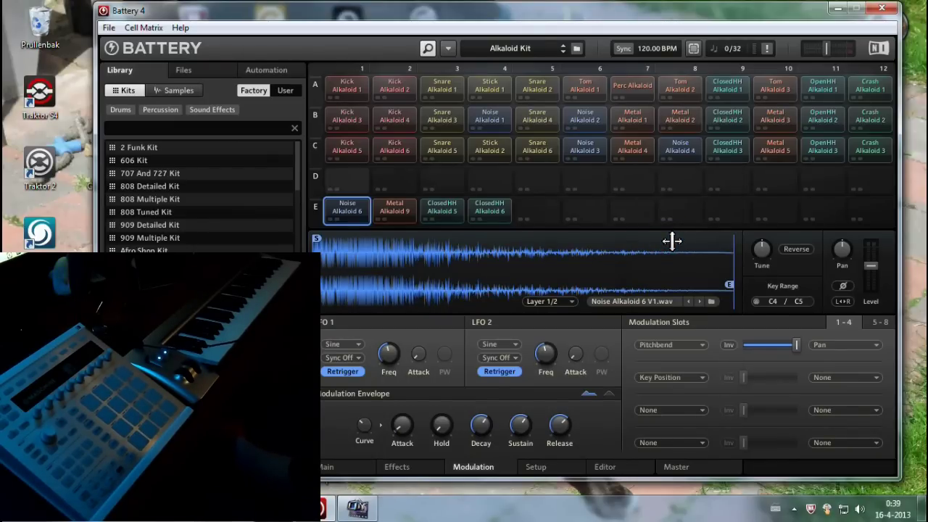
click(875, 379)
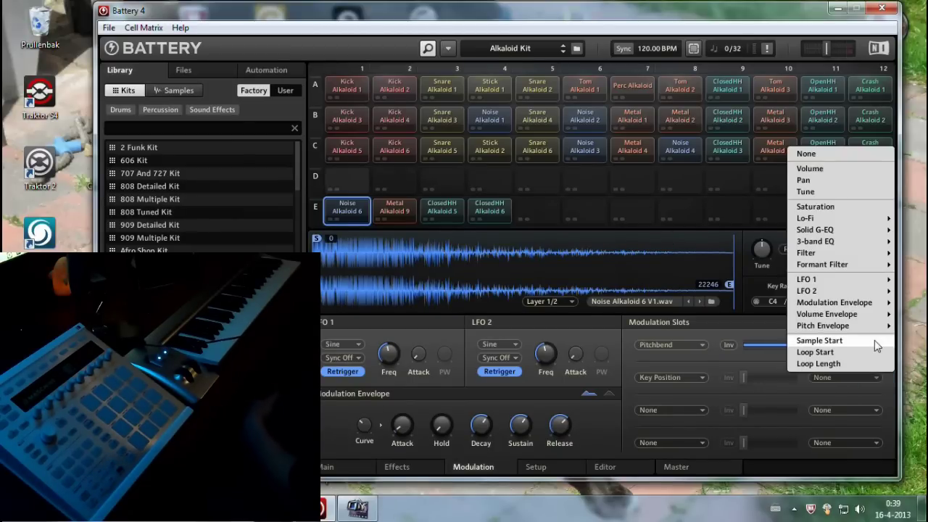
click(848, 193)
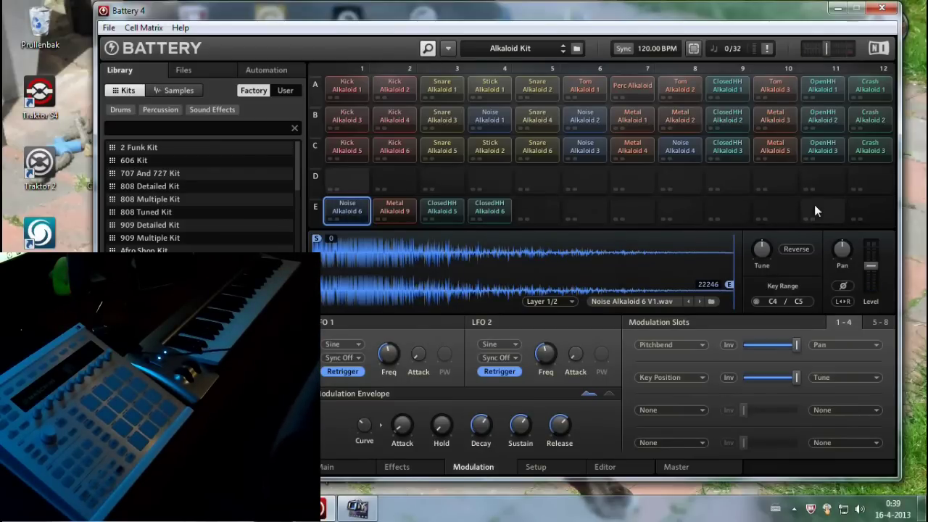
Step: Switch slot 2 to LFO1 modulating Filter > Cutoff, then go to the Effects page
click(701, 378)
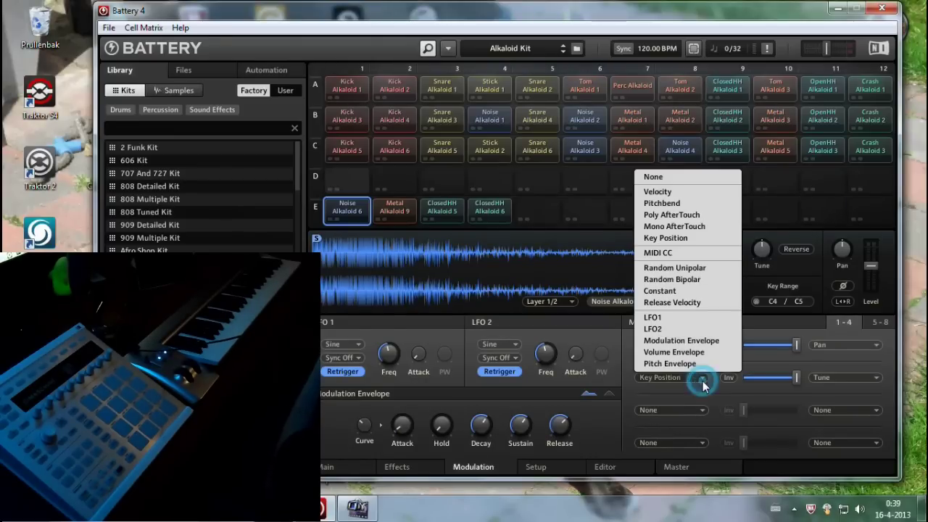
click(652, 318)
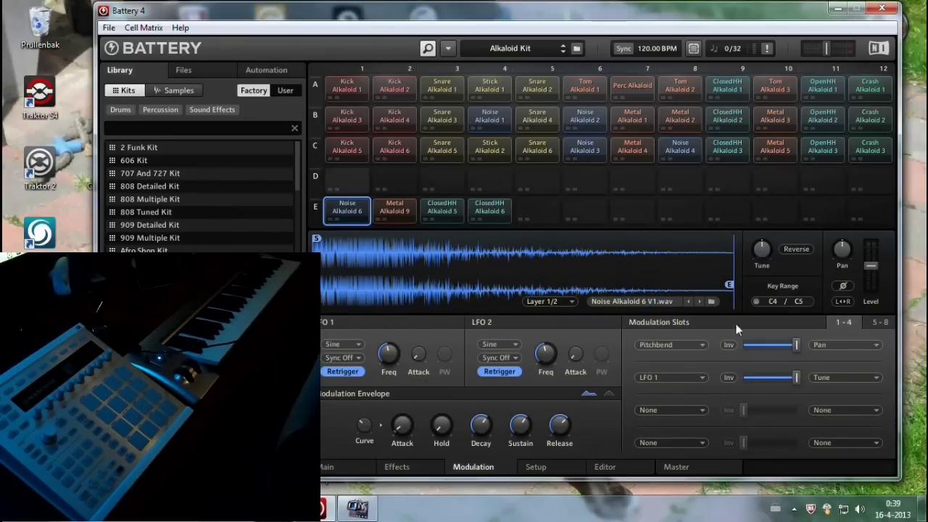
click(877, 377)
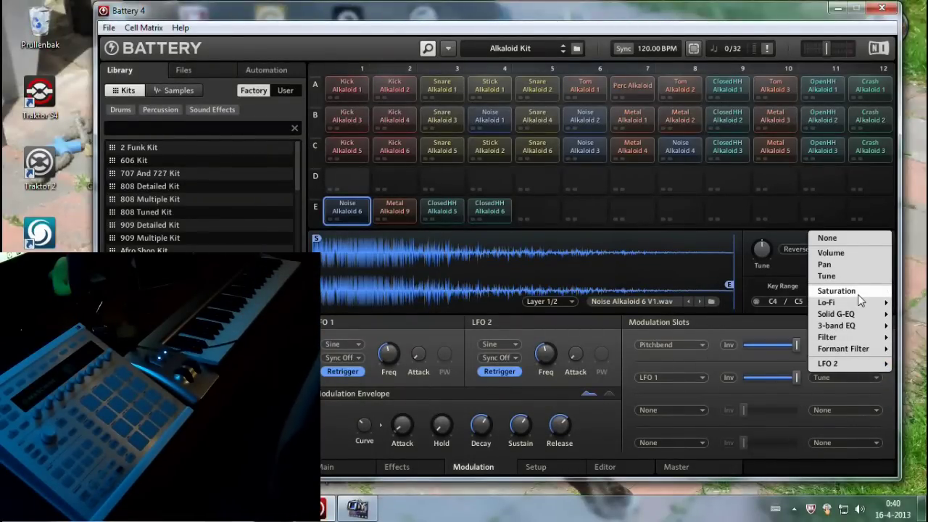
mouse_move(859, 305)
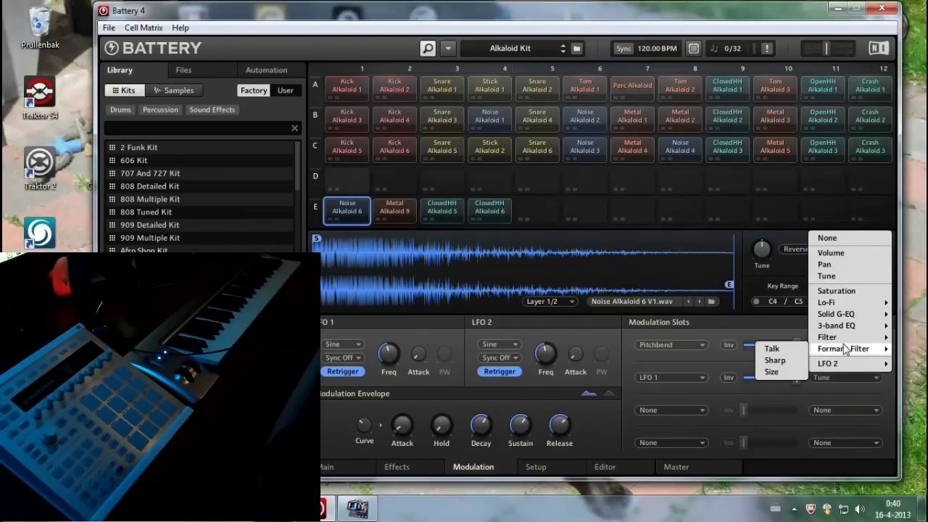
mouse_move(845, 340)
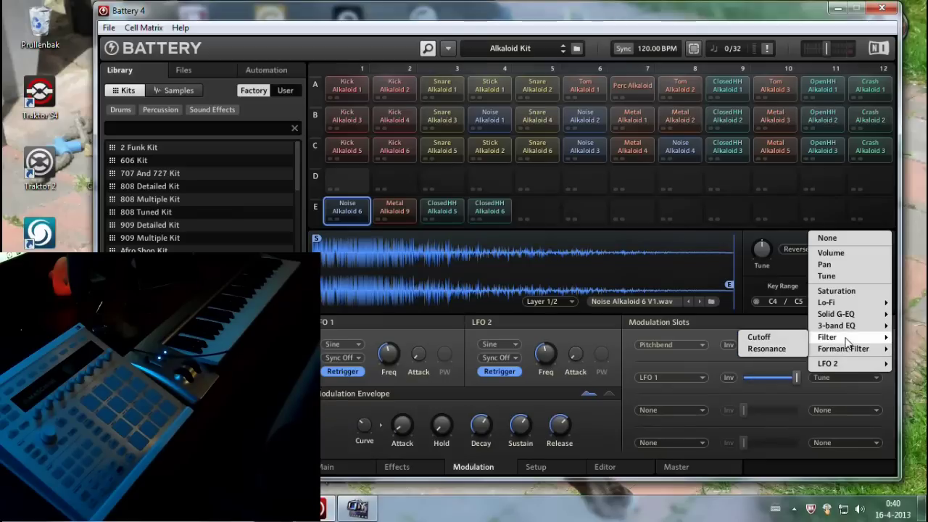
click(776, 339)
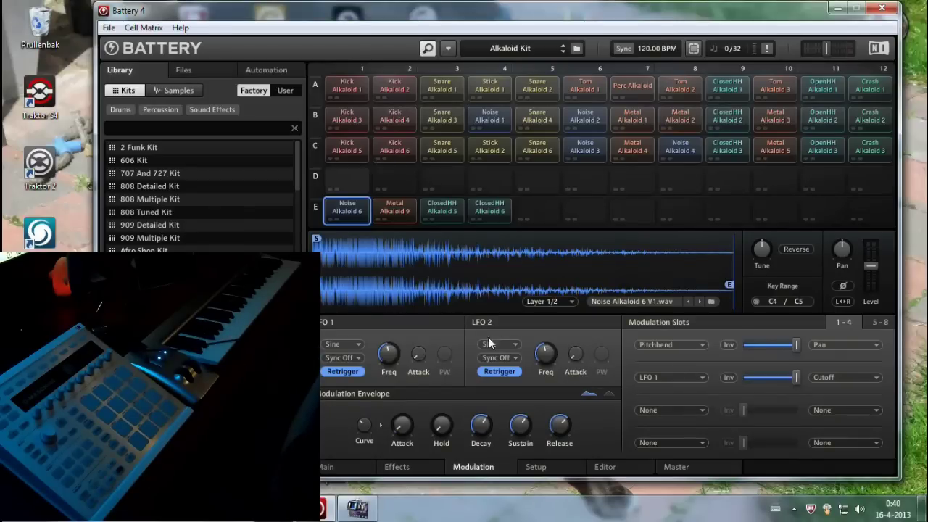
mouse_move(444, 345)
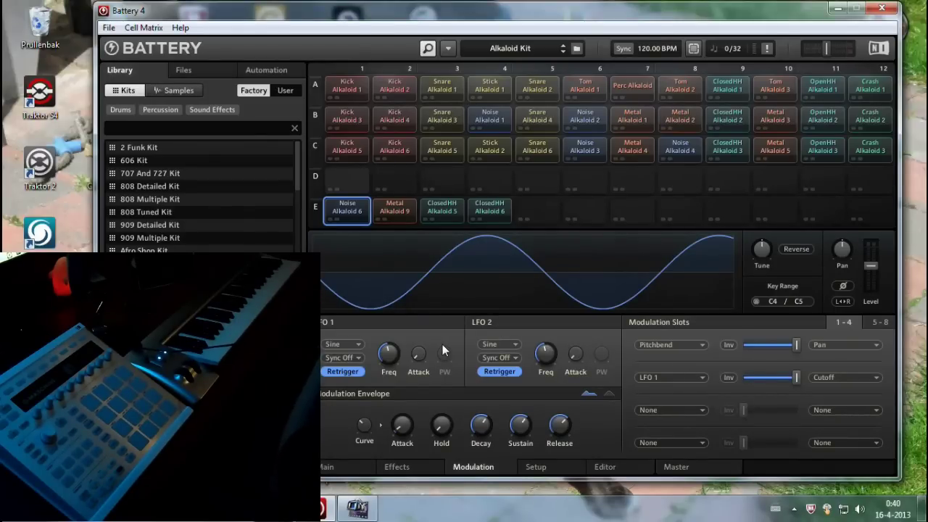
click(428, 467)
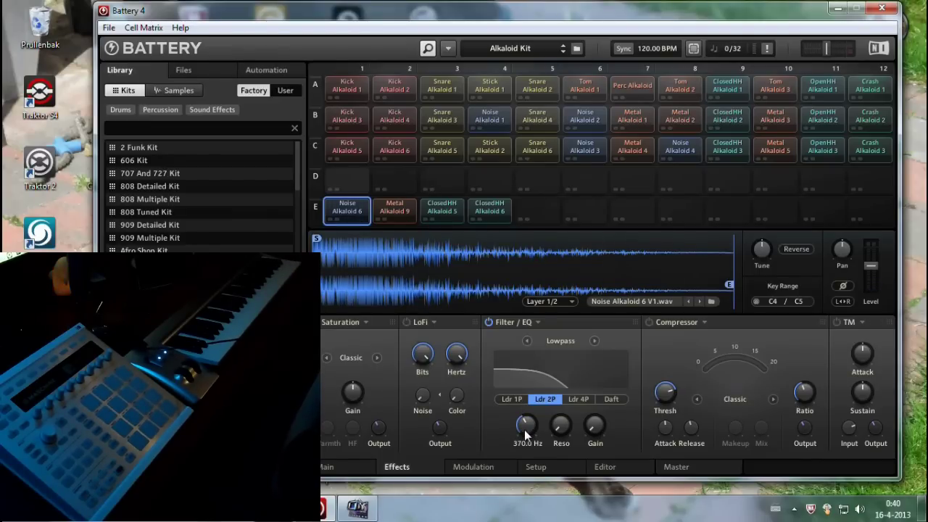
Step: Raise the Filter/EQ lowpass cutoff from 370 Hz to about 1.1 kHz, then return to Modulation
drag(524, 429, 529, 408)
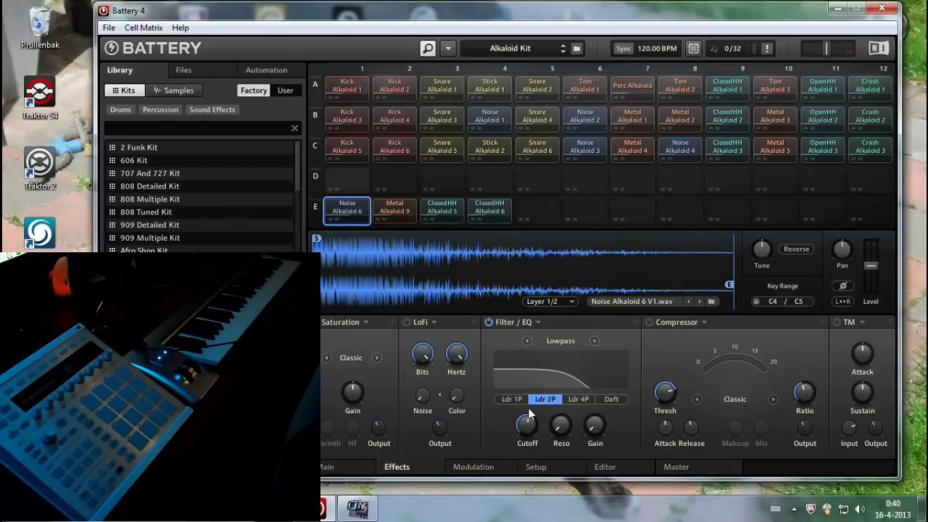
click(472, 467)
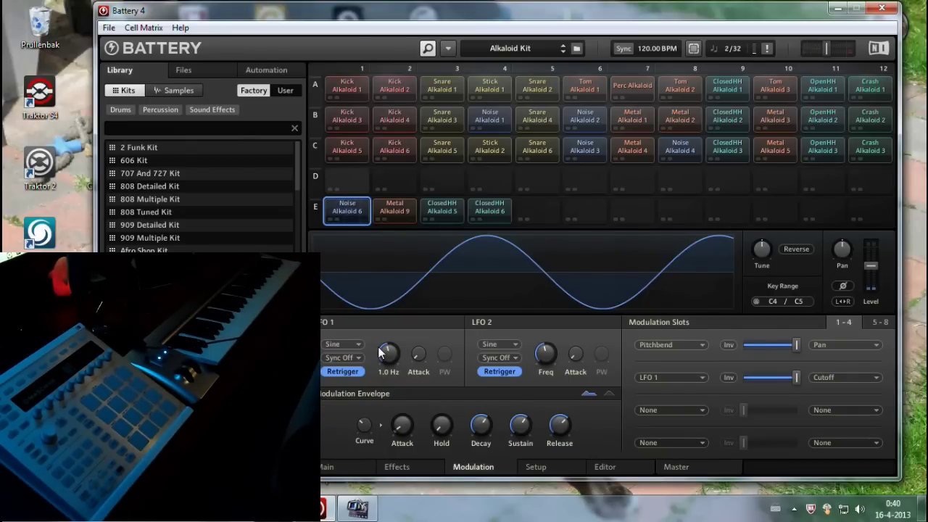
Step: Raise the LFO 1 Freq from 1.0 Hz to about 2.7 Hz
mouse_move(377, 346)
mouse_down()
mouse_move(379, 358)
mouse_move(382, 333)
mouse_up()
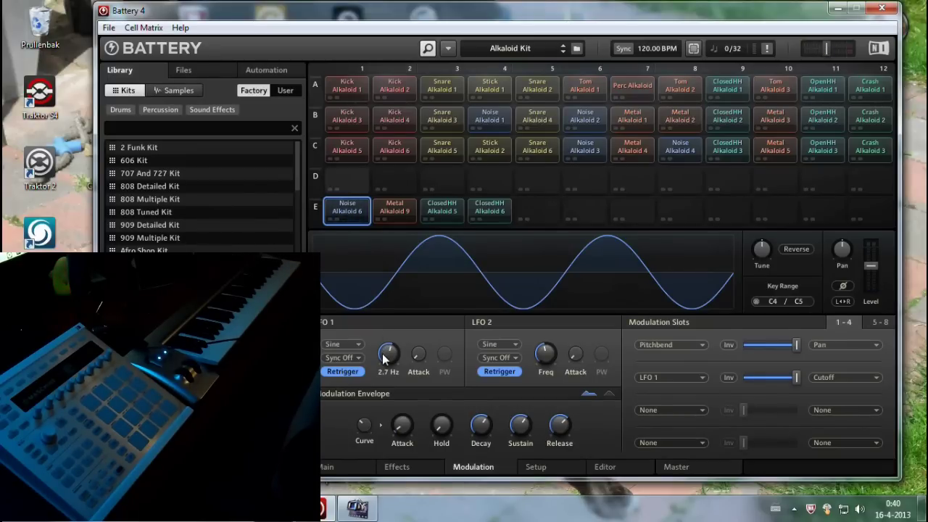
scroll(383, 341, up, 2)
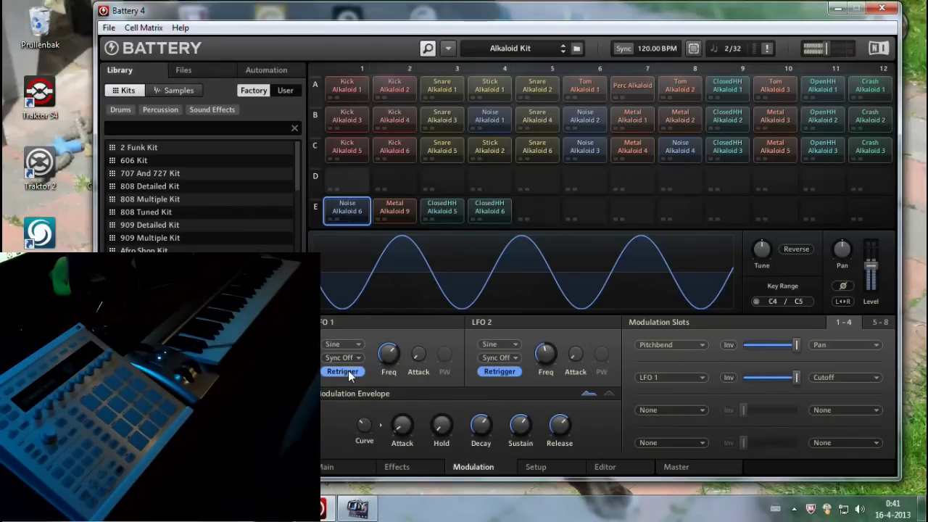
Step: Turn off LFO 1 Retrigger and lower its Freq knob somewhat
click(342, 371)
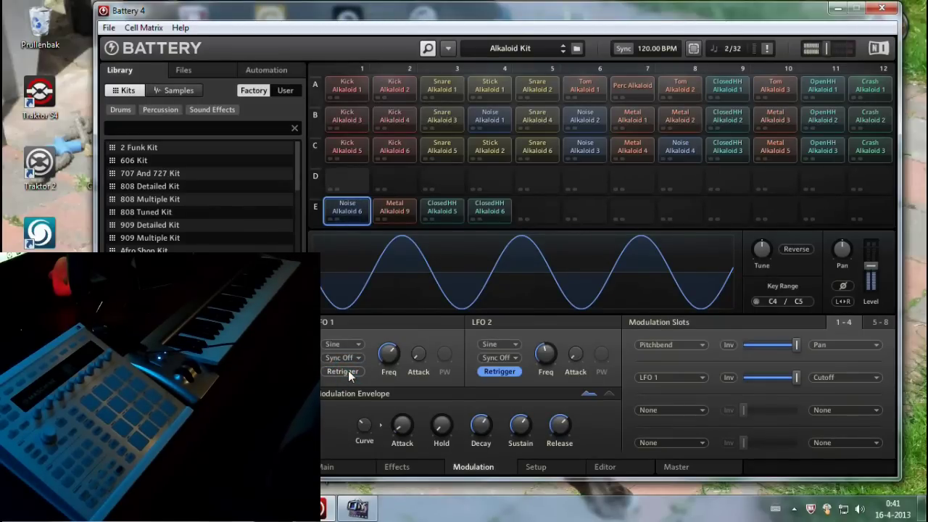
drag(382, 357, 386, 370)
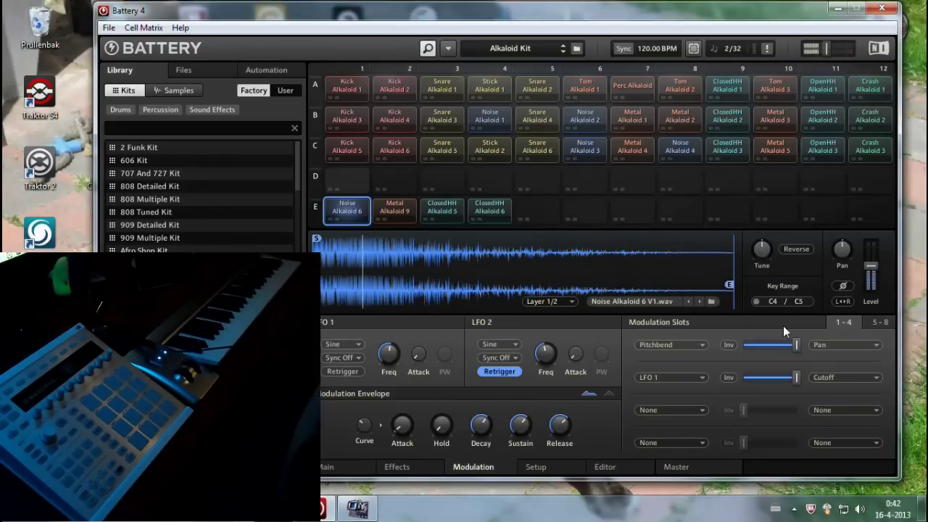
Step: Bring the LFO 1 Freq down to 0.05 Hz, then back up to about 0.49 Hz
mouse_move(379, 343)
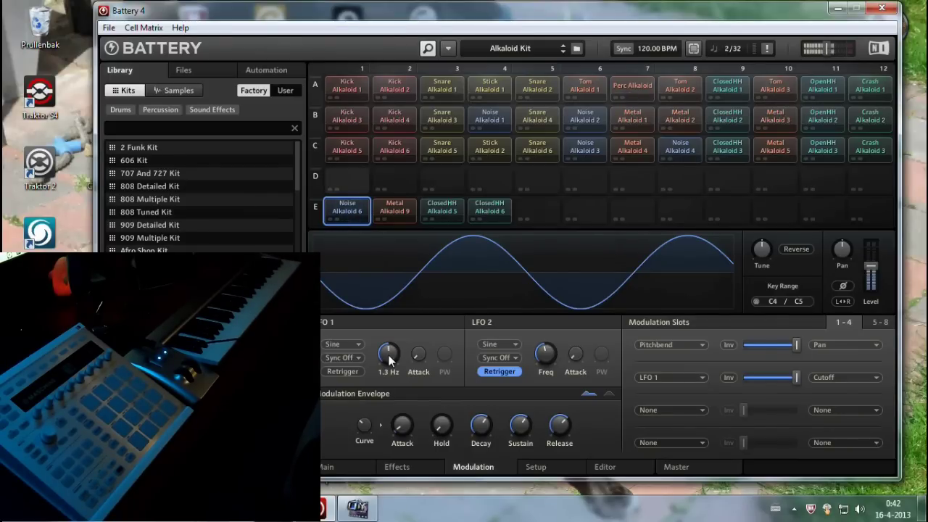
drag(389, 360, 390, 385)
drag(391, 353, 392, 372)
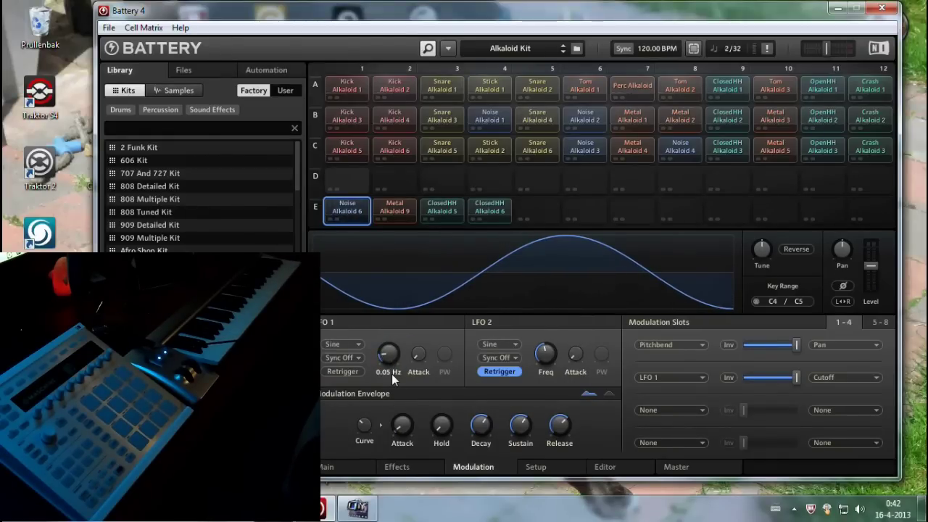
drag(391, 373, 388, 325)
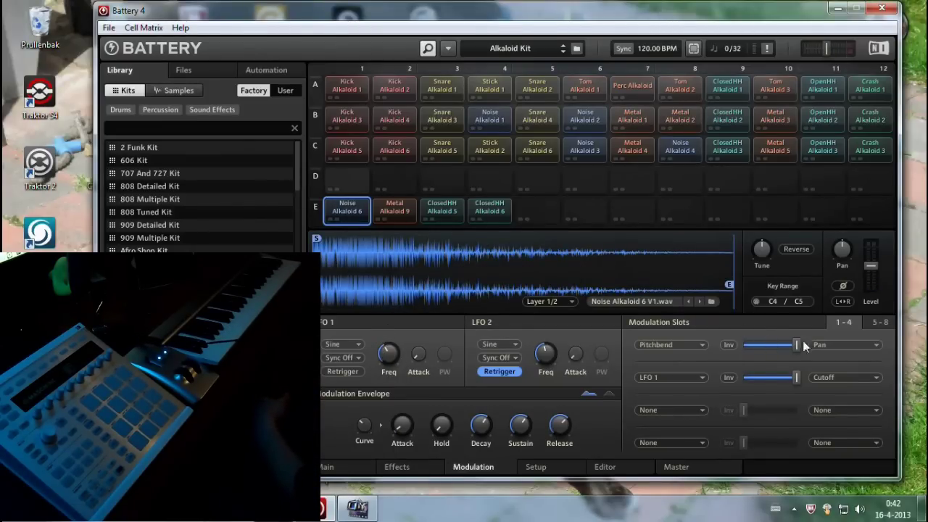
click(876, 323)
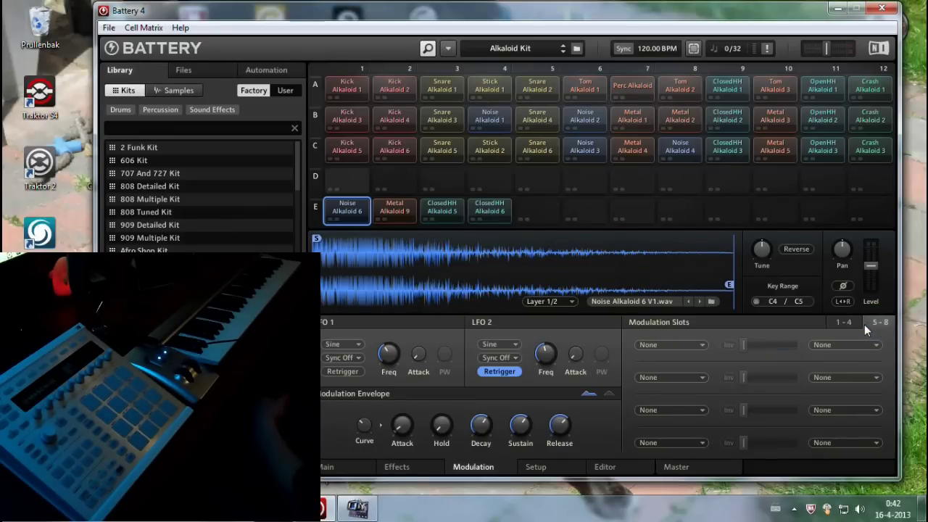
click(856, 323)
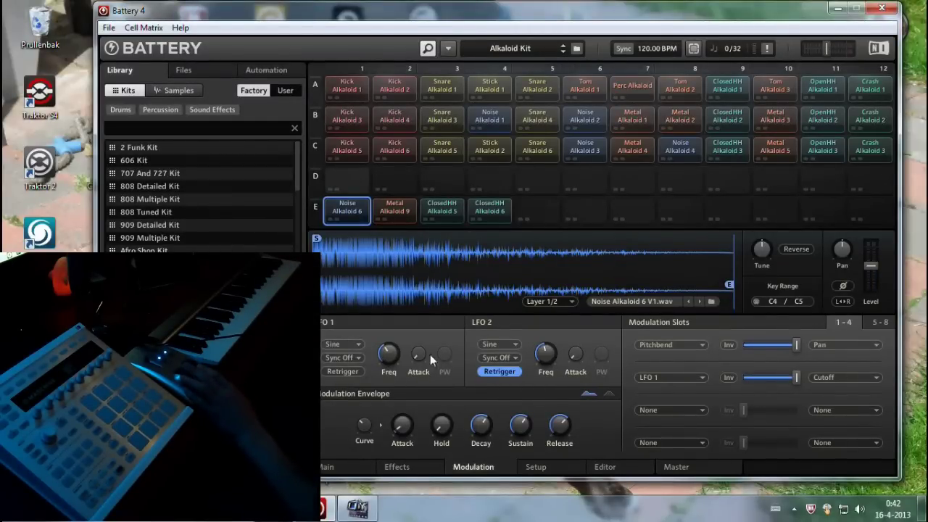
drag(388, 353, 381, 299)
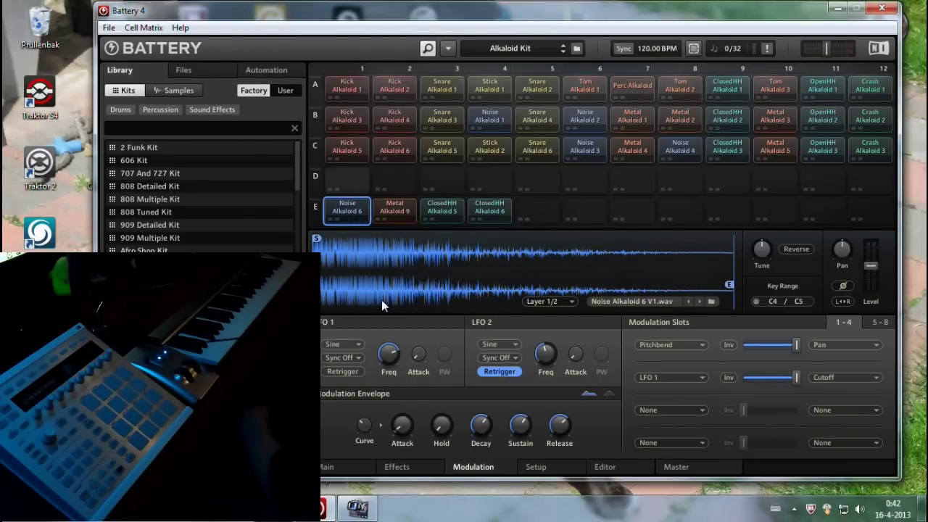
Step: Set the third slot's source to Key Position and its destination to Tune
click(700, 409)
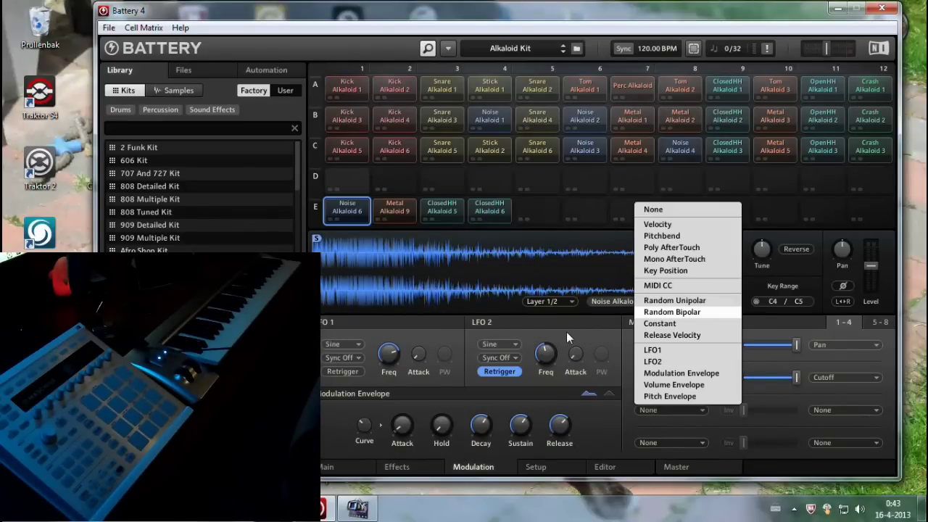
click(664, 271)
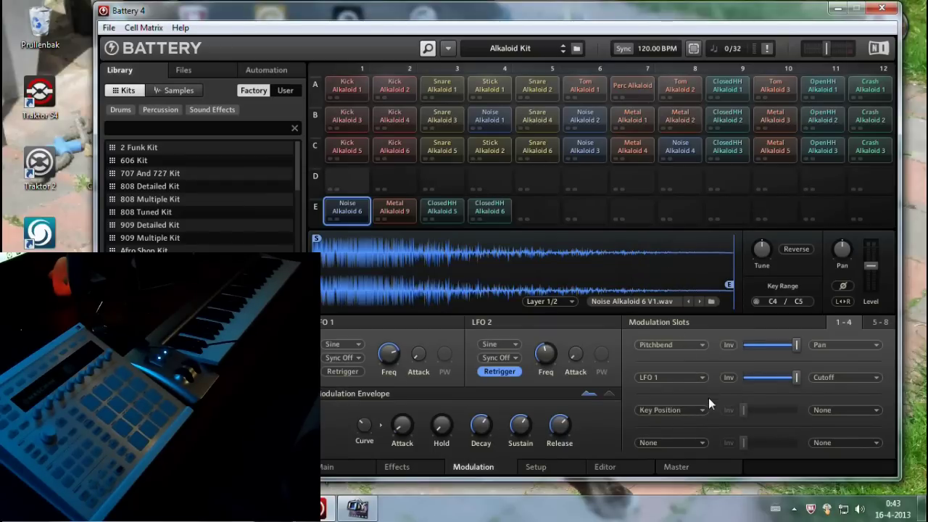
click(877, 411)
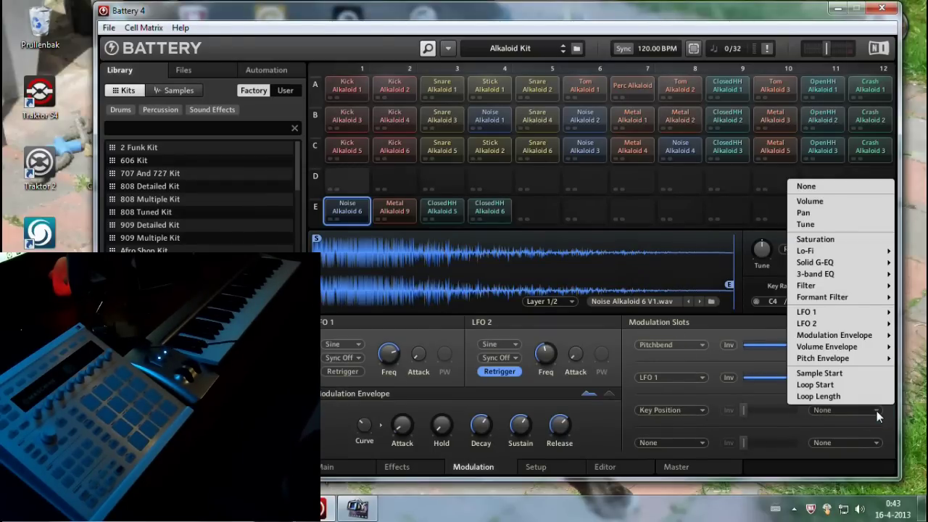
mouse_move(851, 349)
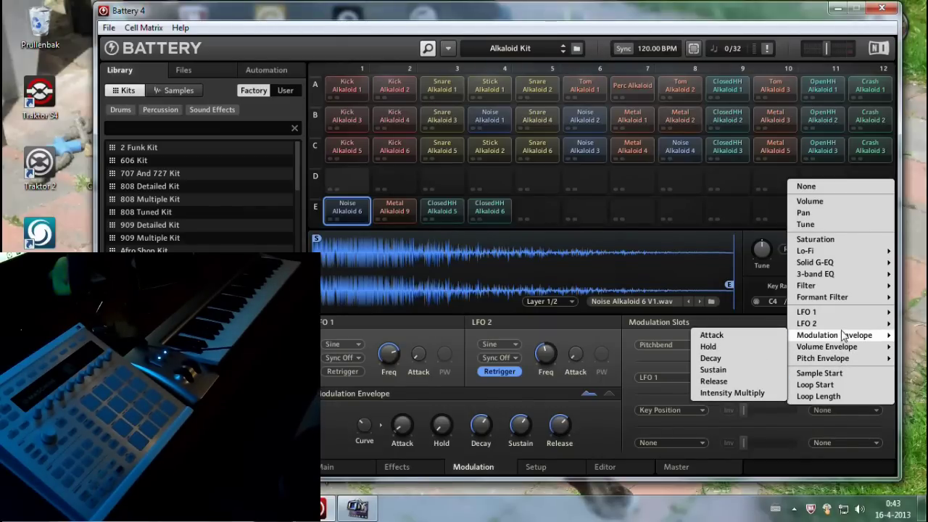
click(760, 461)
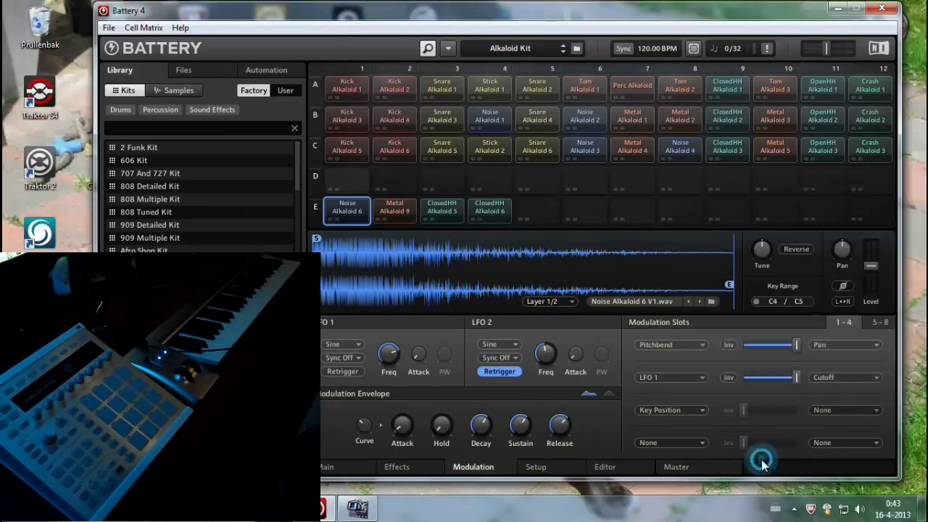
click(877, 408)
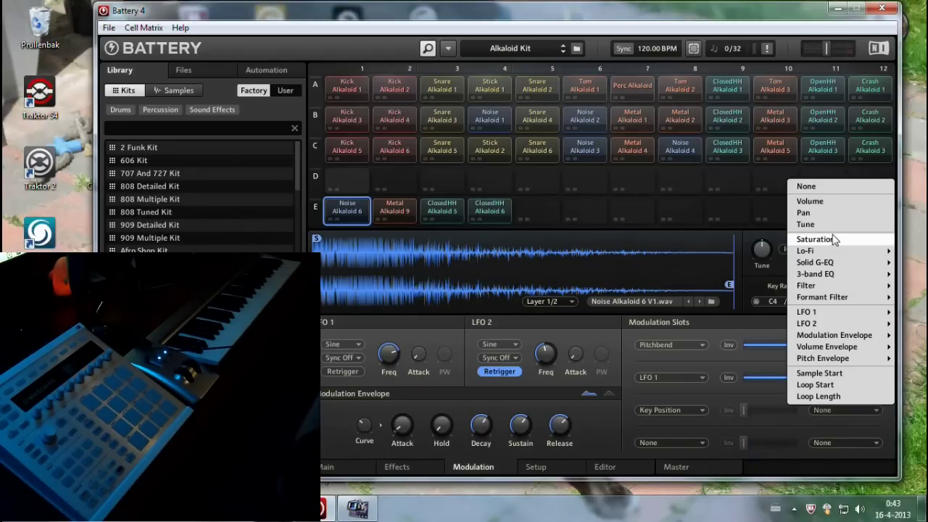
click(806, 225)
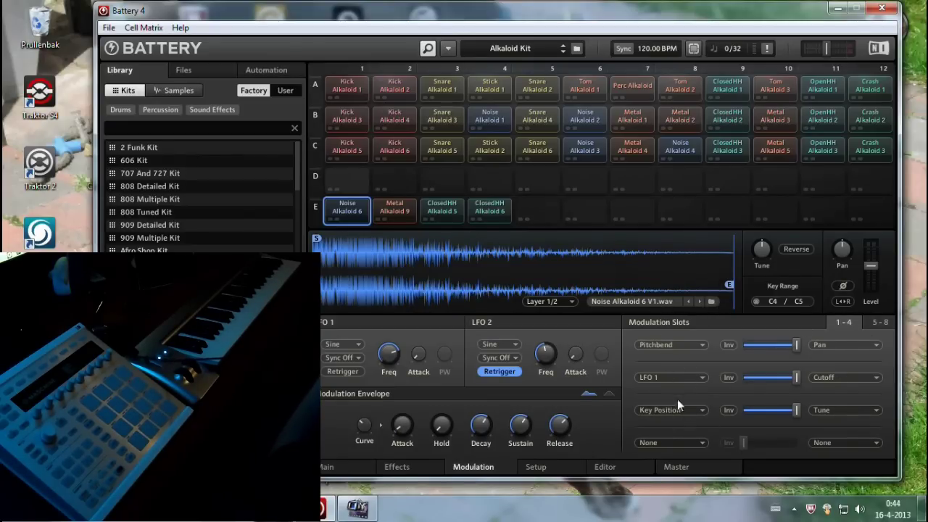
Step: Leave the fourth modulation slot unassigned and drag the LFO 1→Cutoff amount to zero
click(702, 440)
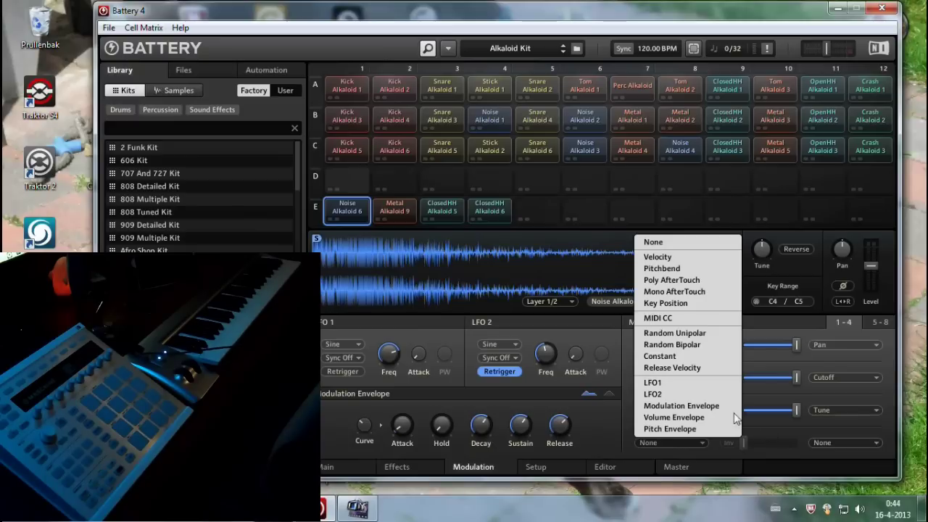
click(786, 455)
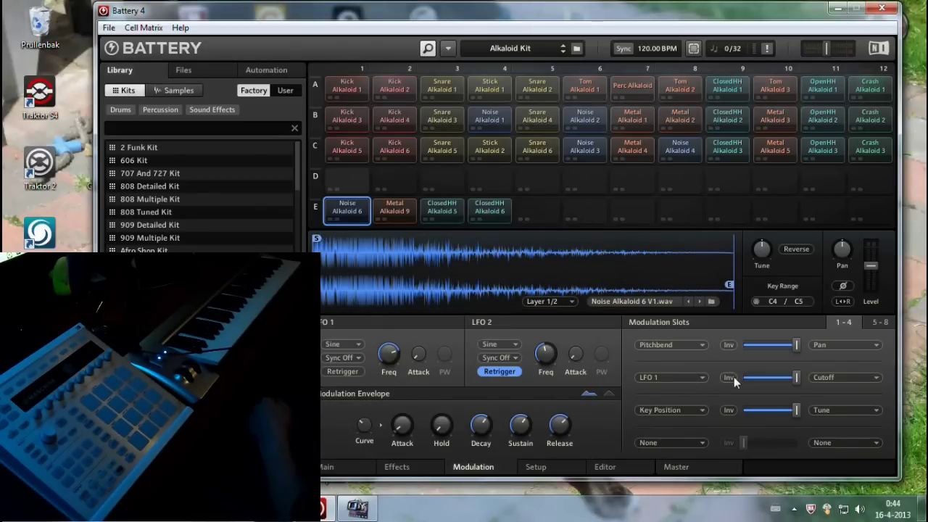
drag(796, 377, 715, 375)
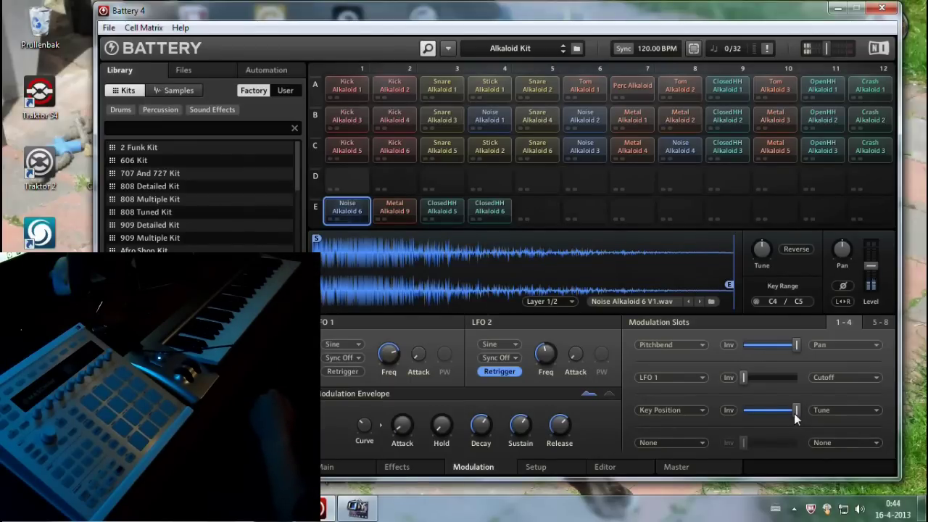
Step: Set the Key Position→Tune amount to full strength and invert it
drag(793, 414, 725, 412)
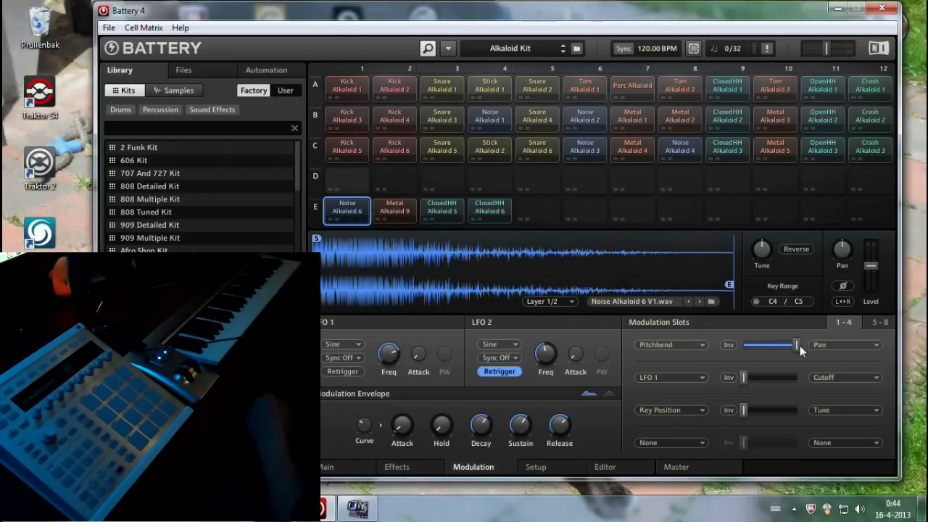
drag(744, 408, 799, 409)
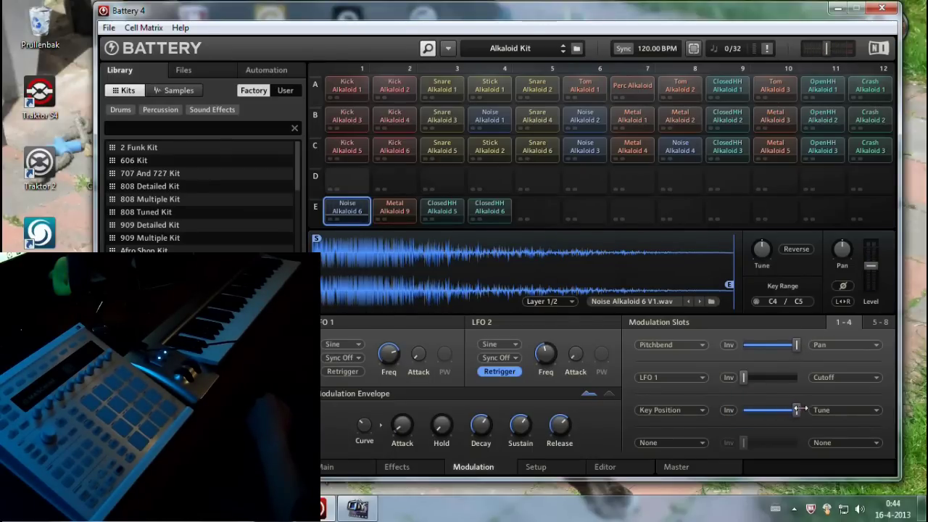
click(729, 410)
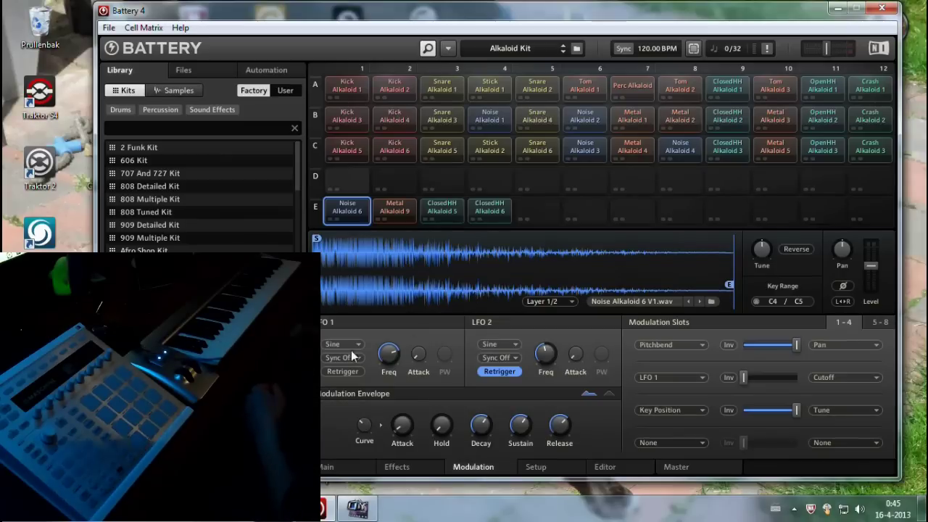
mouse_move(341, 358)
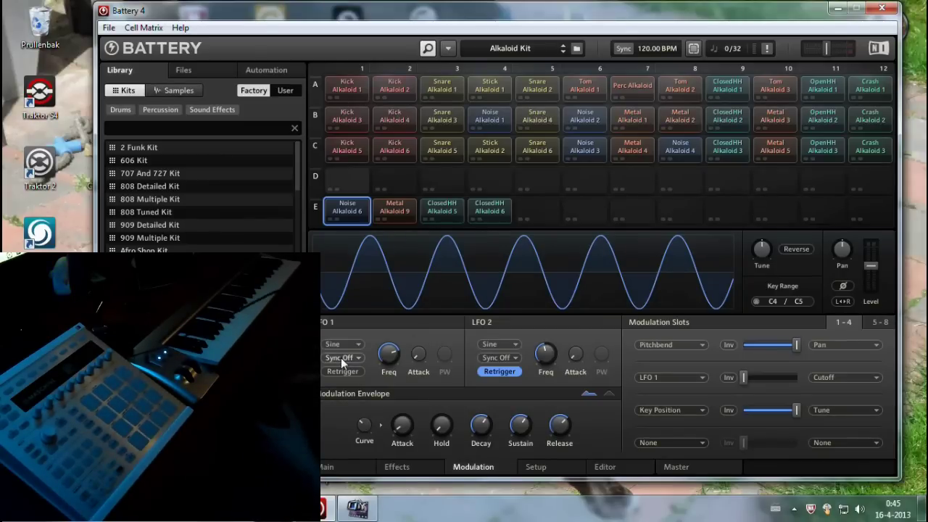